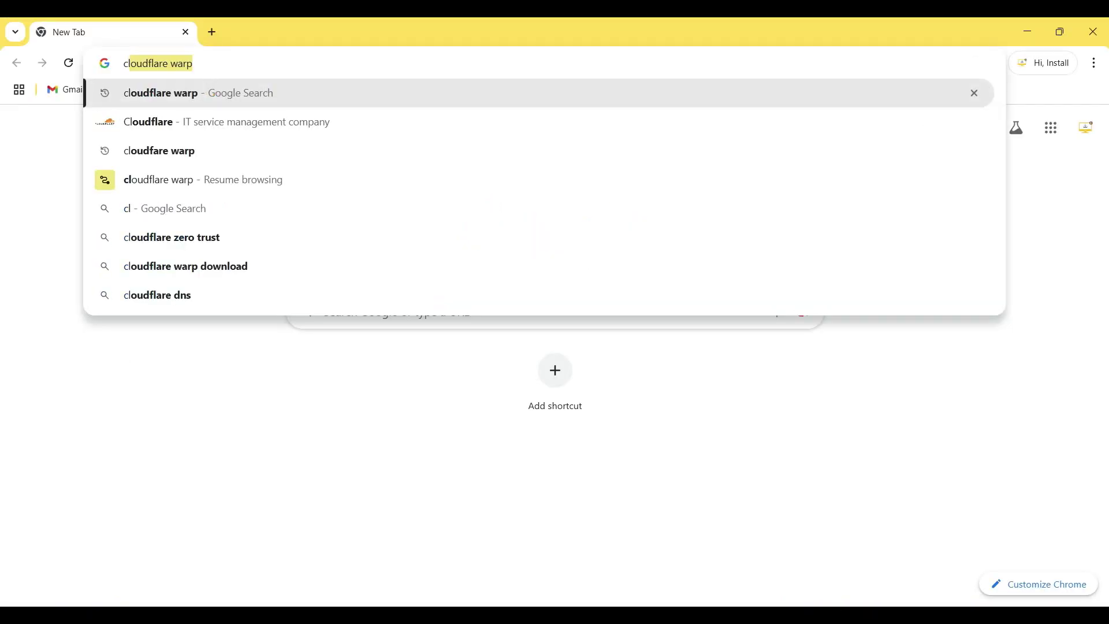
Search the web for "cloudflare warp" and open the 1.1.1.1 website from the results
type("fla")
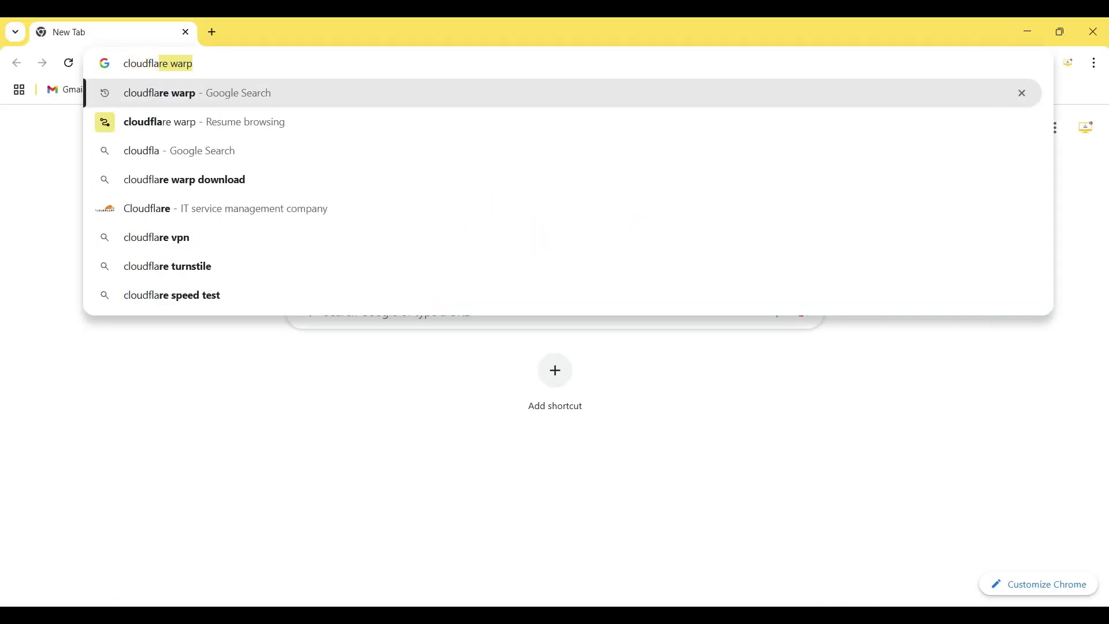
type("re warp")
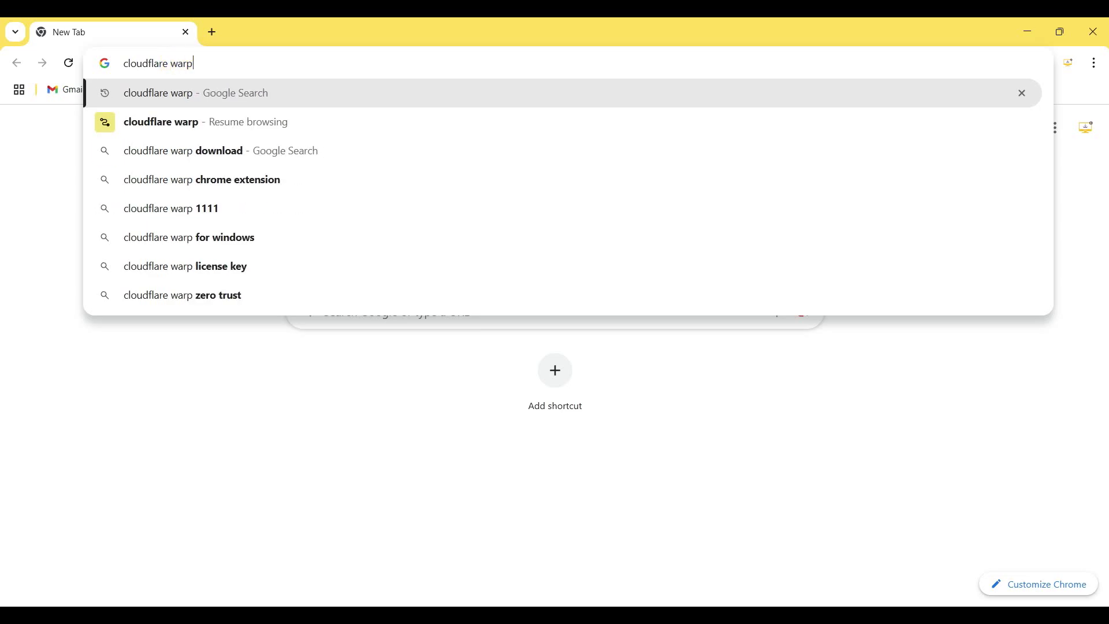
key("Return")
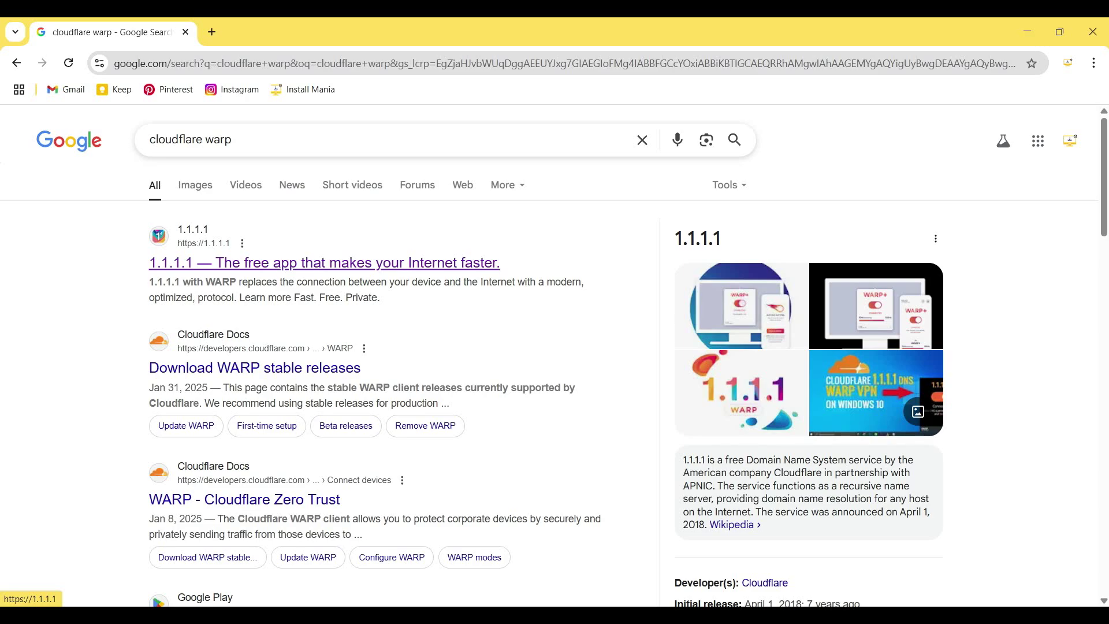
left_click(324, 263)
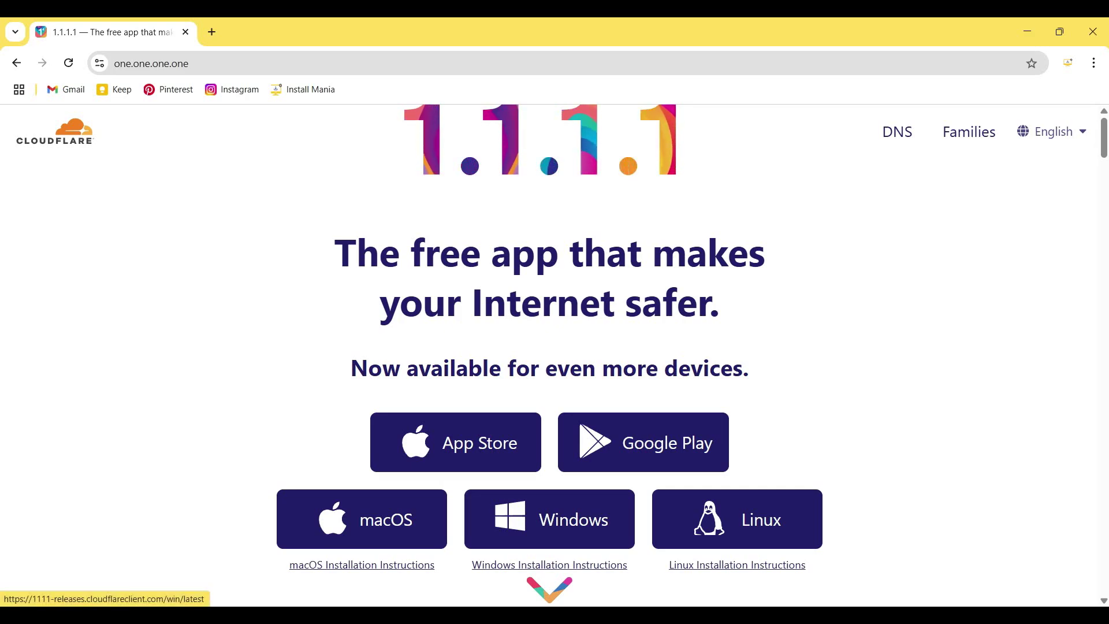
Download the Windows version of Cloudflare WARP and open the full download history to follow its progress
left_click(549, 519)
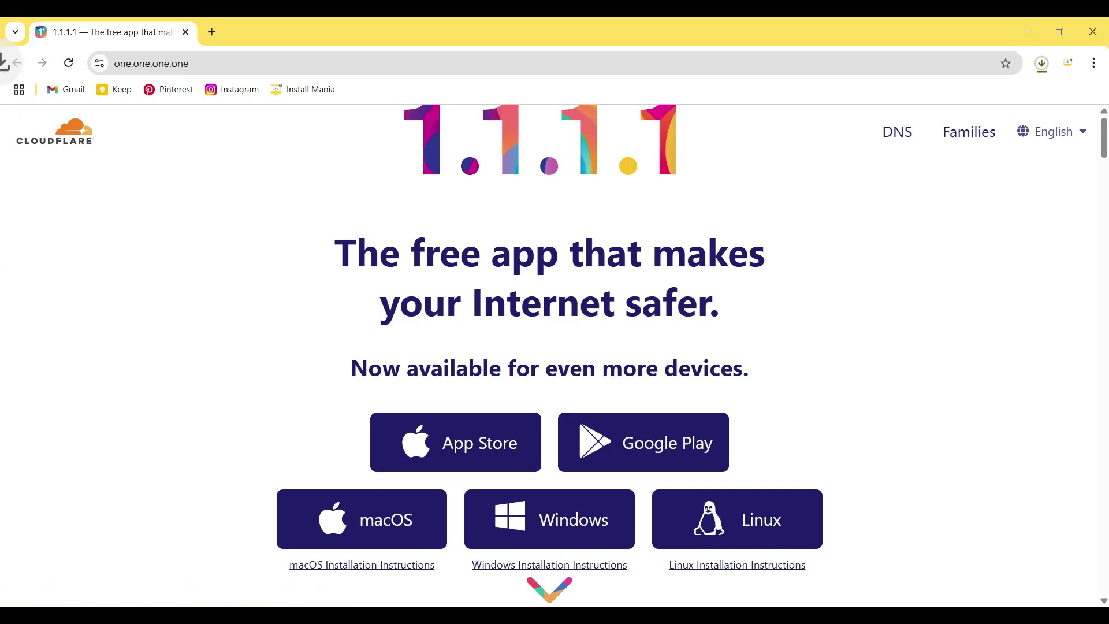
left_click(1041, 63)
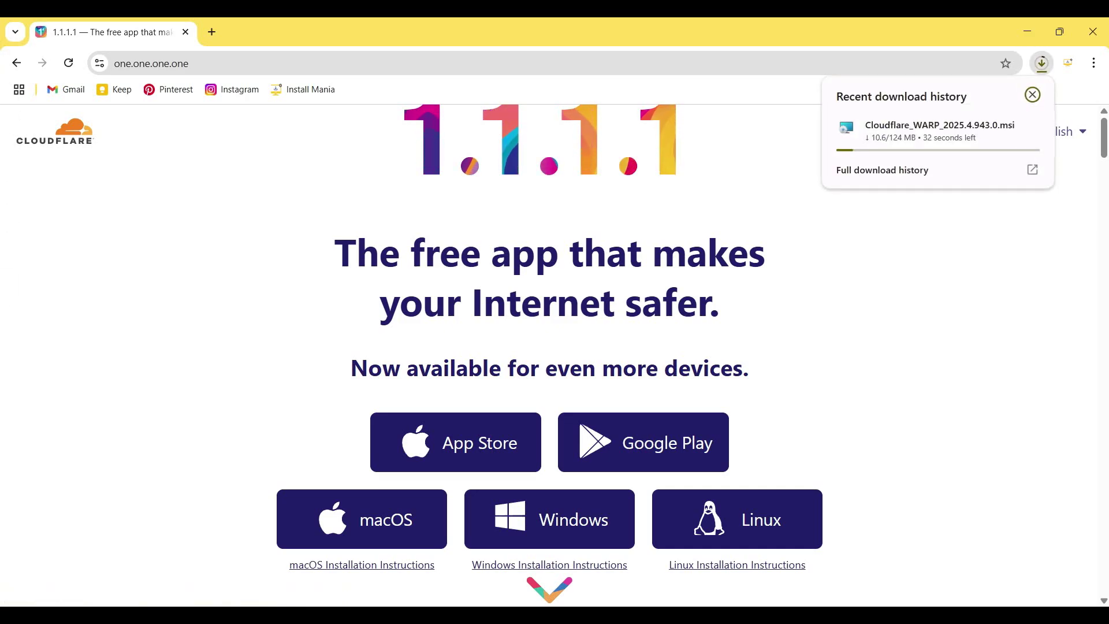
left_click(882, 169)
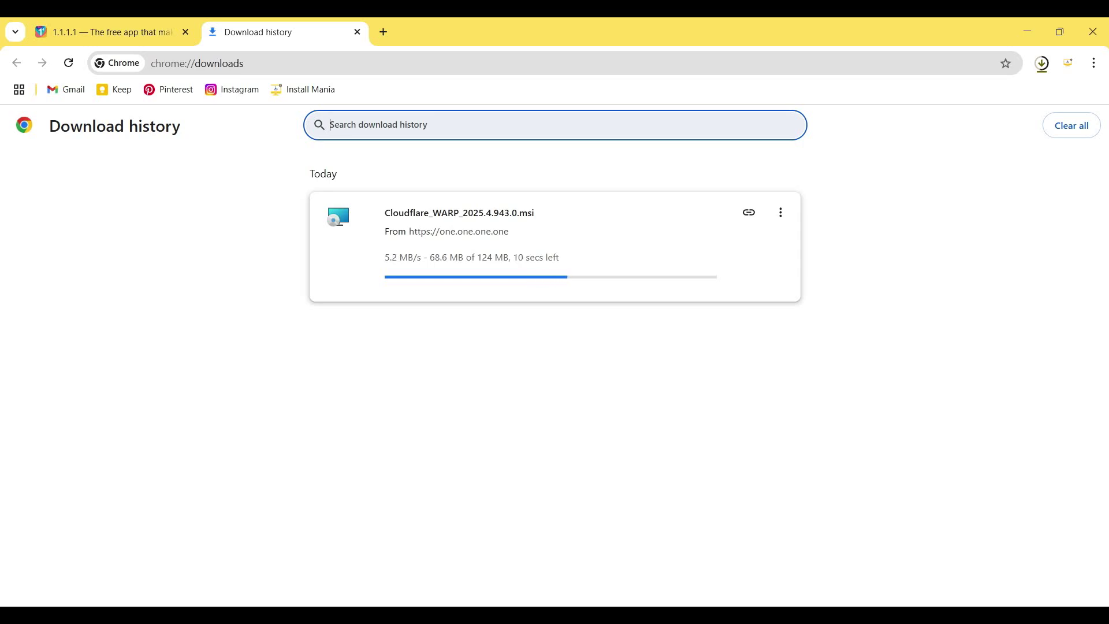
Minimize the browser, launch the Cloudflare WARP installer from the desktop and install the program
left_click(1026, 32)
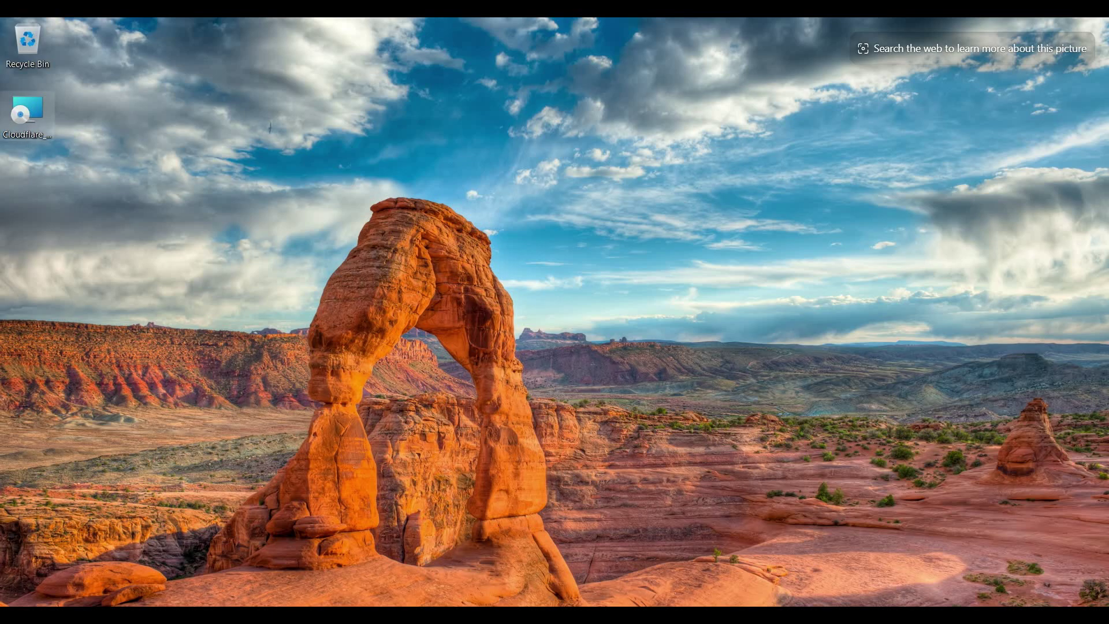
double_click(27, 111)
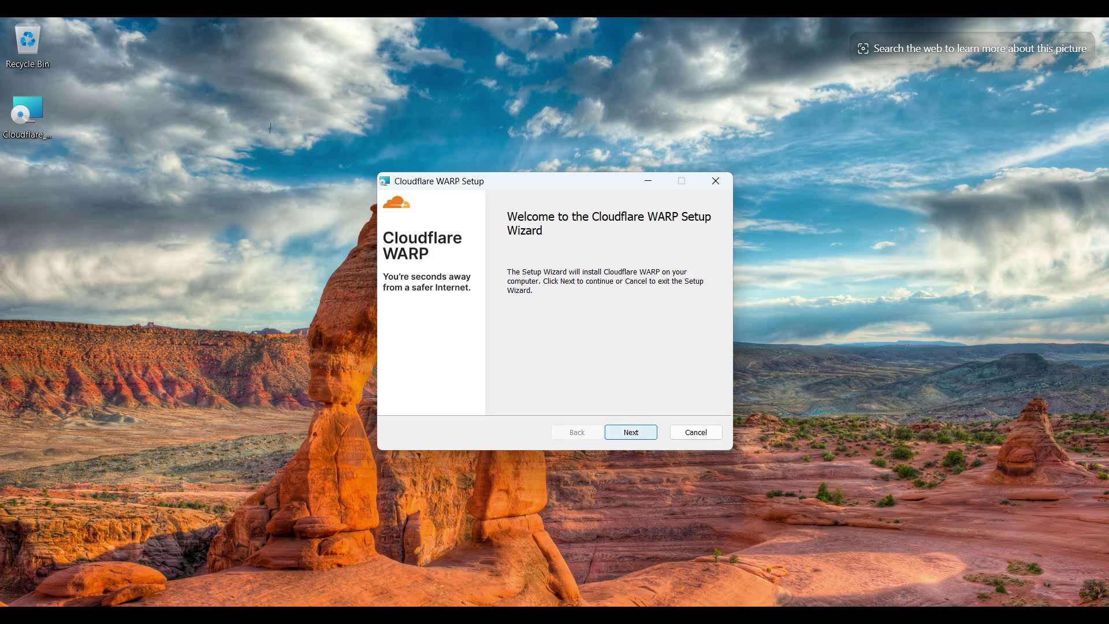
key("Return")
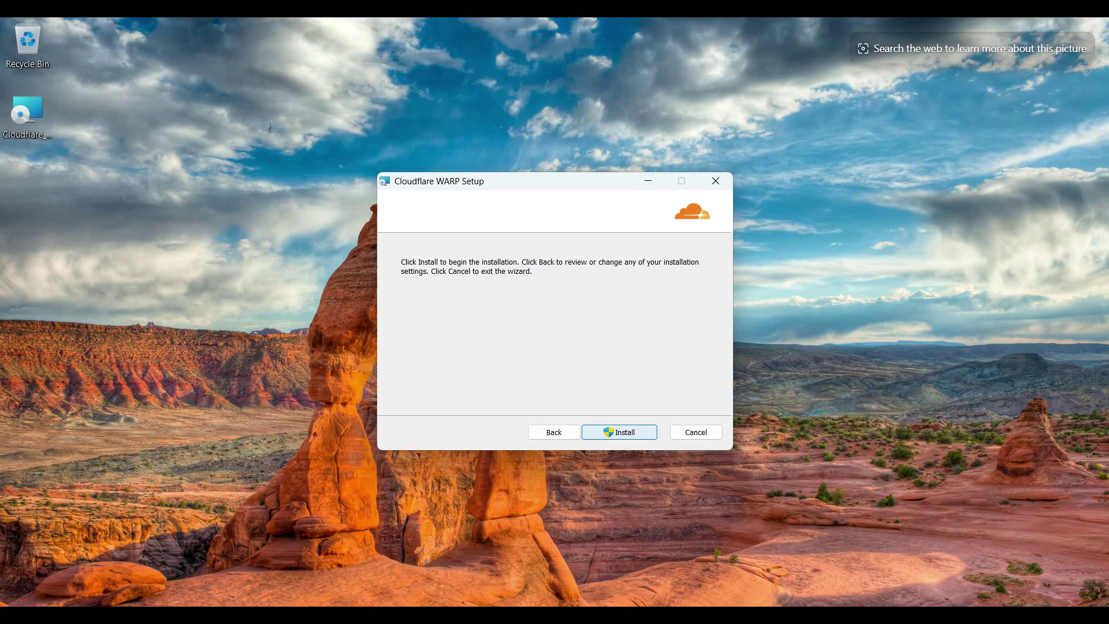
key("Return")
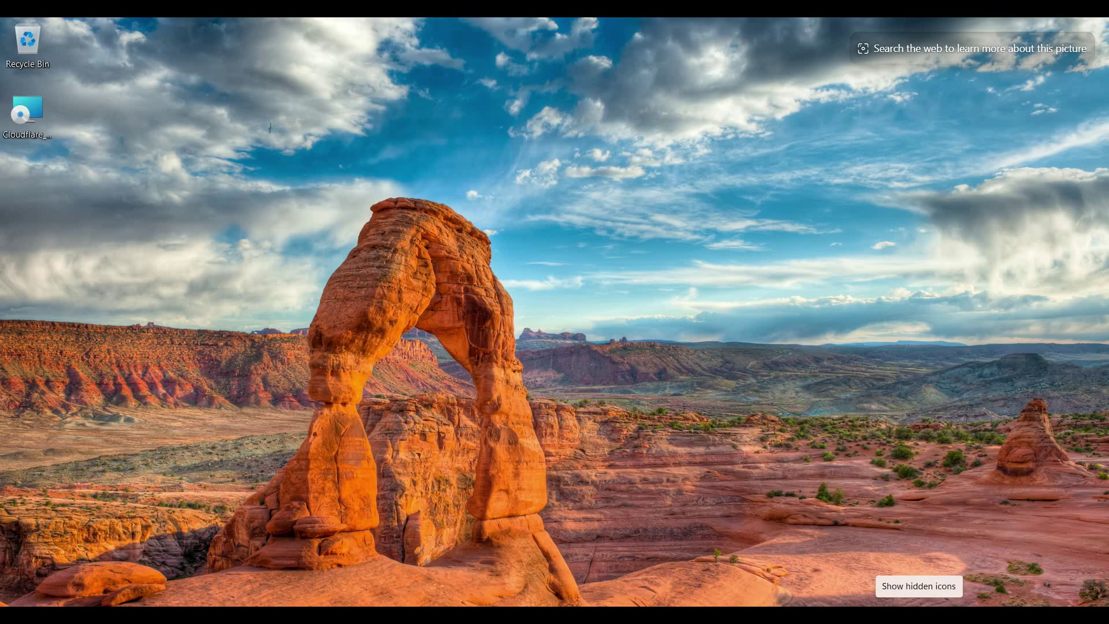
Open Cloudflare WARP from the hidden tray icons, go past its introduction and accept the privacy policy
left_click(917, 616)
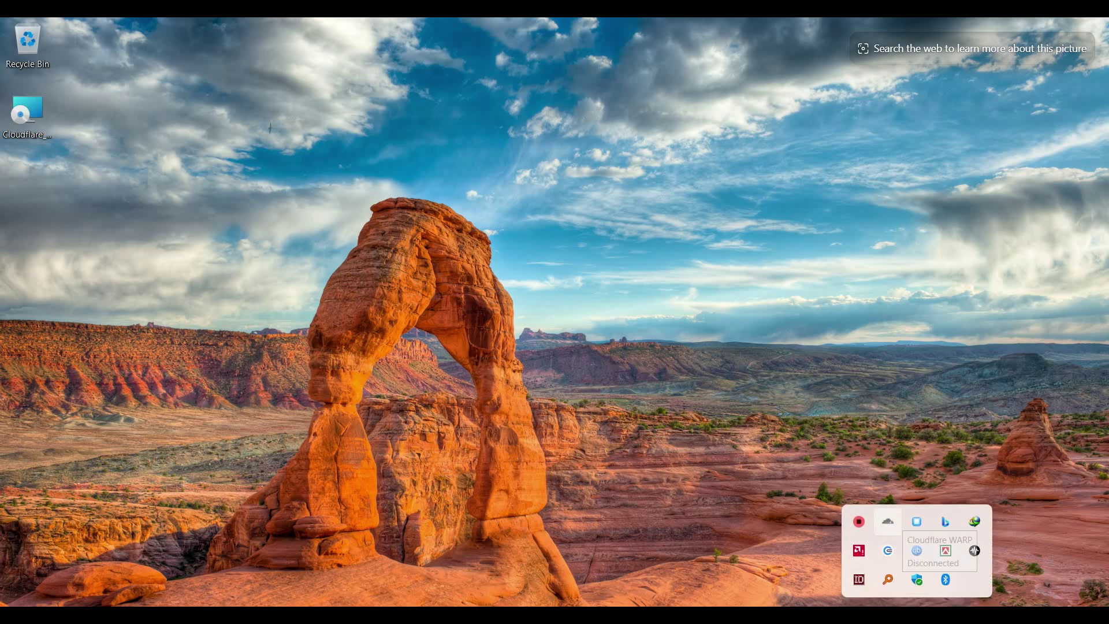
left_click(888, 521)
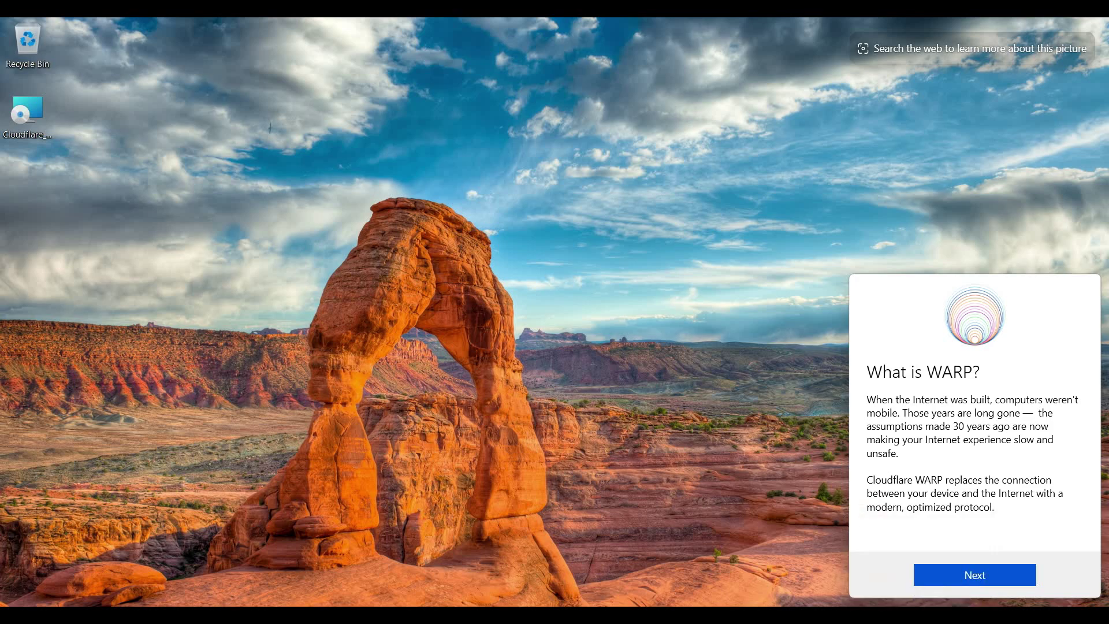
key("Return")
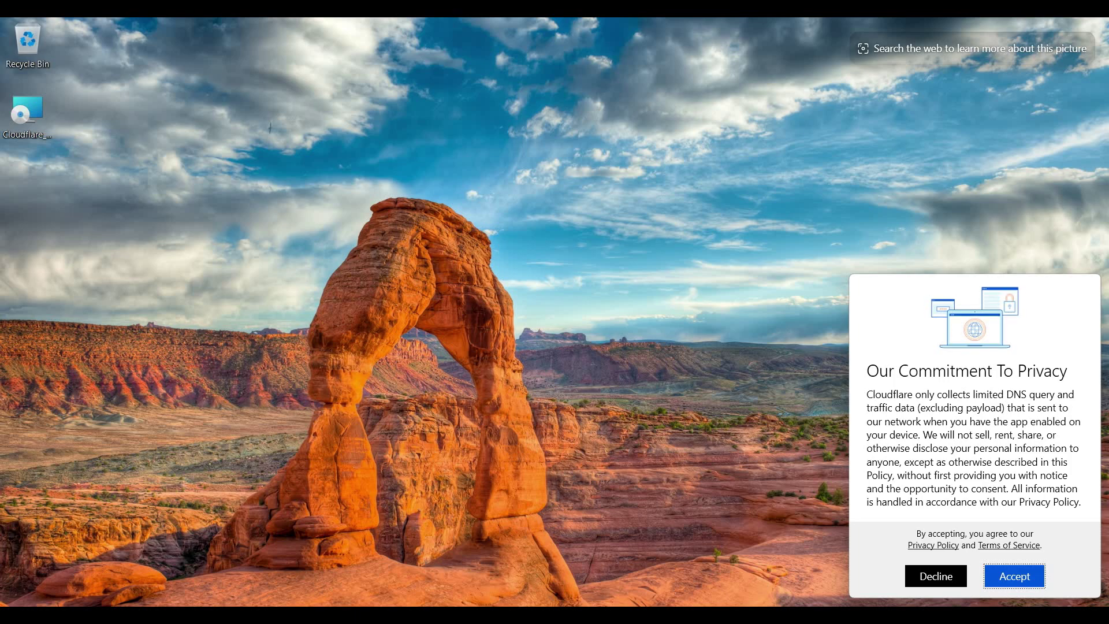
key("Return")
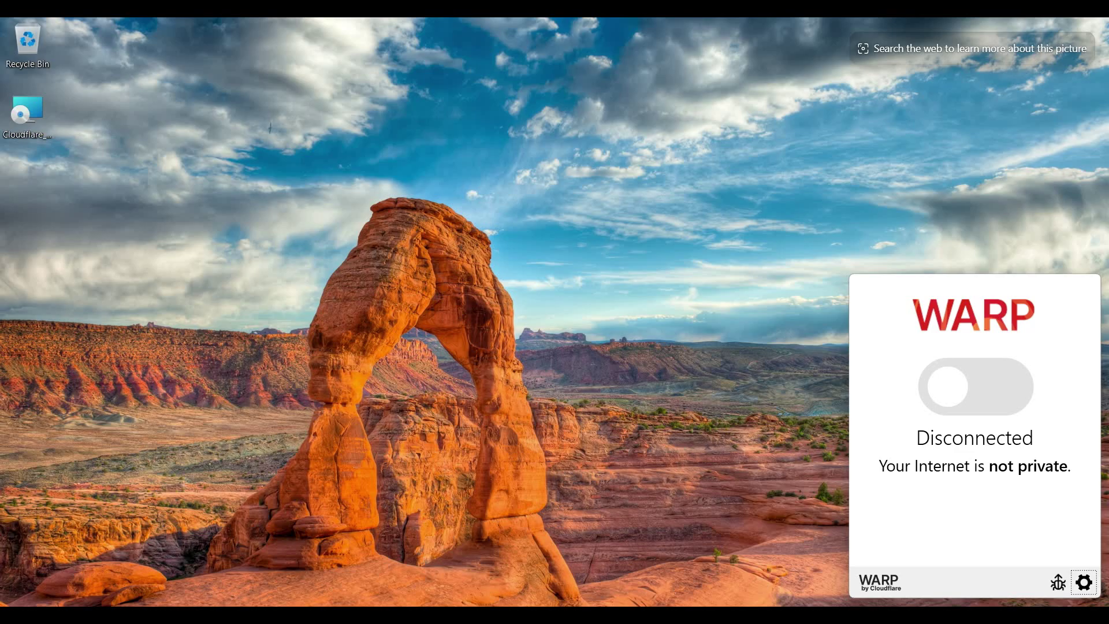
Switch to Chrome, search for "what is my ip", open whatismyipaddress.com and examine the current IP address, ISP and location
key("alt+Tab")
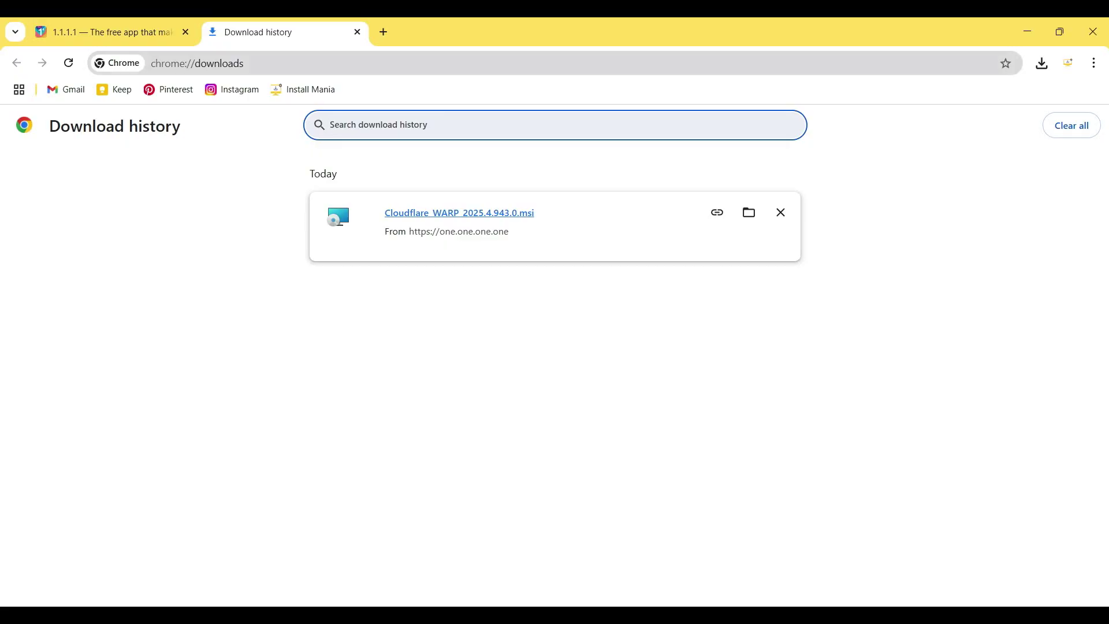
key("ctrl+l")
type("w")
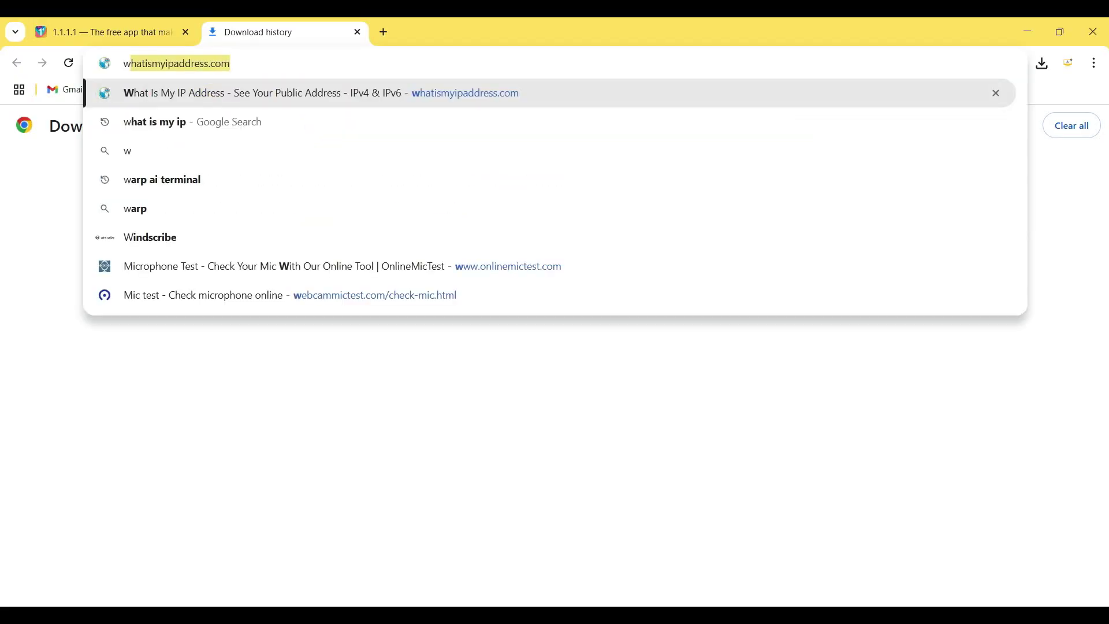
type("hat i")
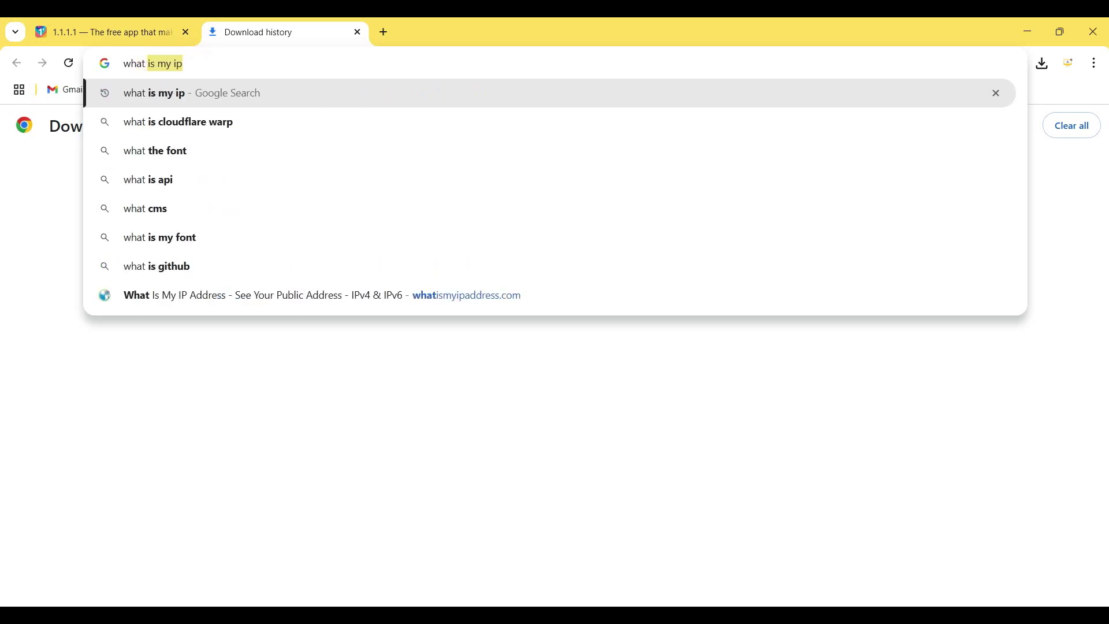
type("s ")
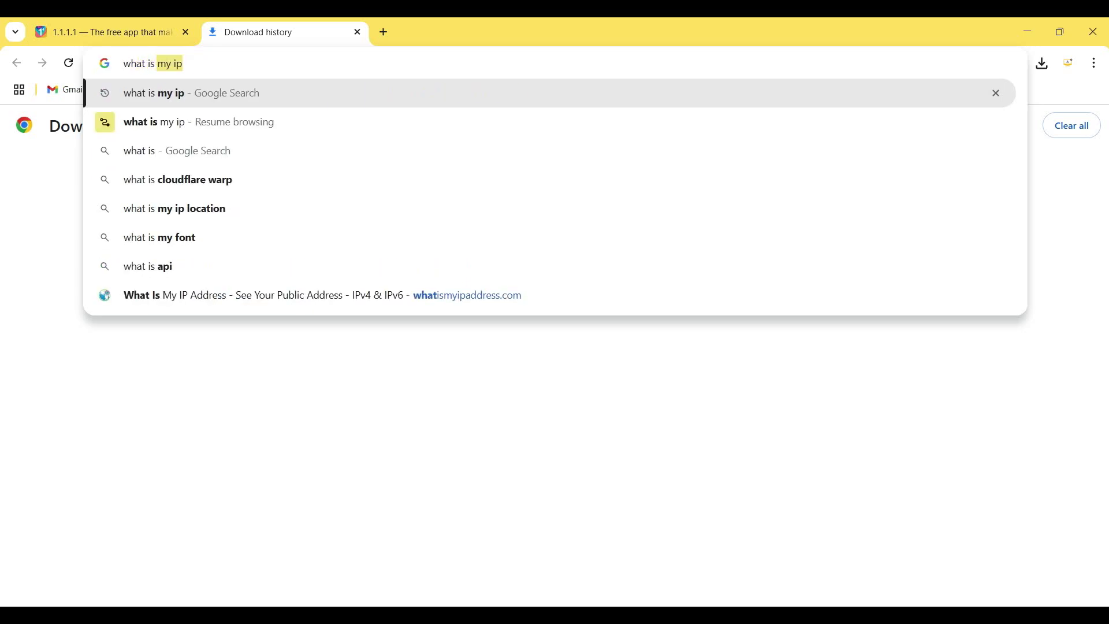
type("my ")
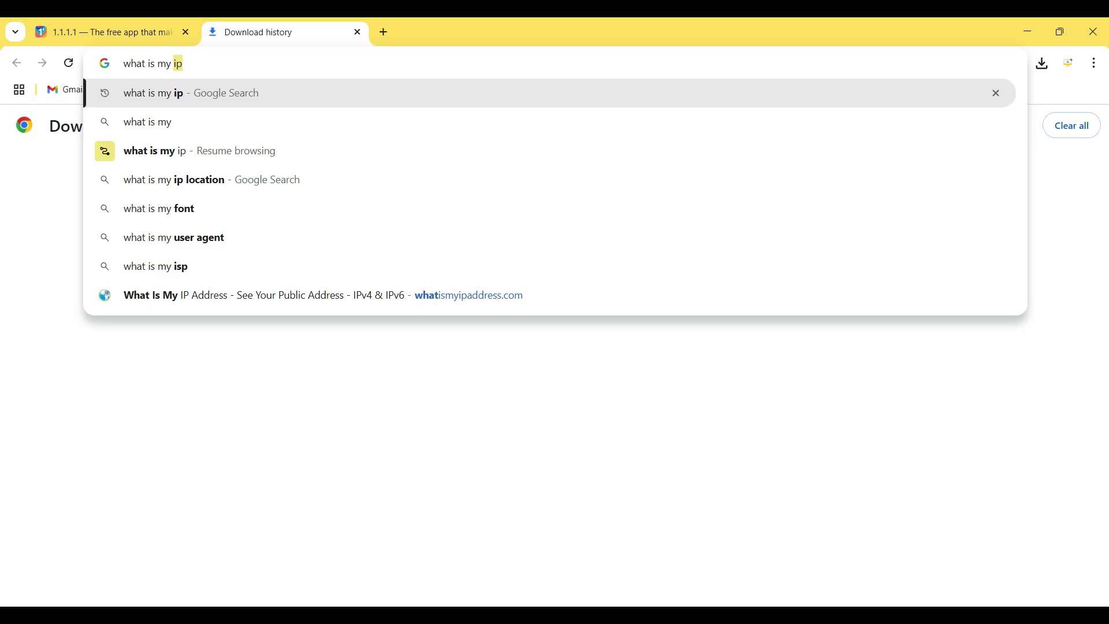
type("ip")
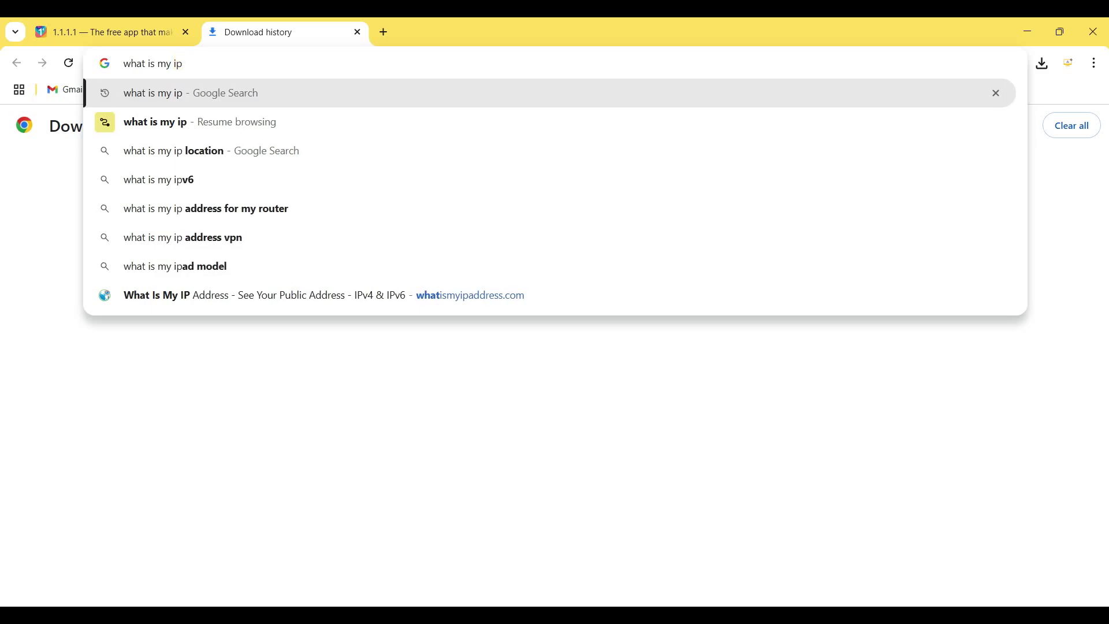
key("Return")
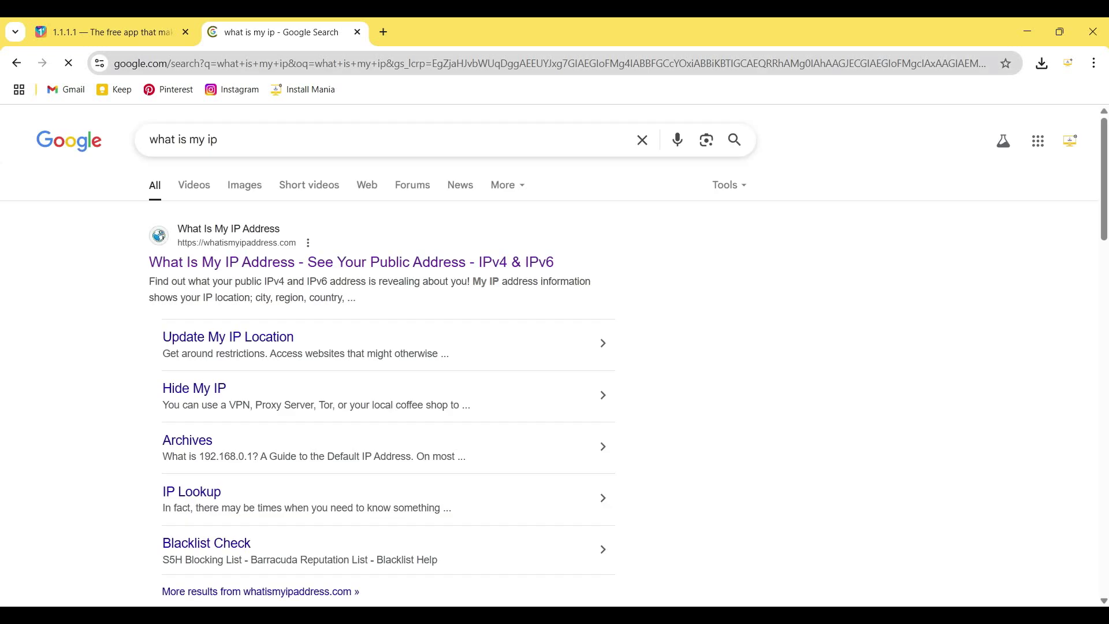
left_click(351, 262)
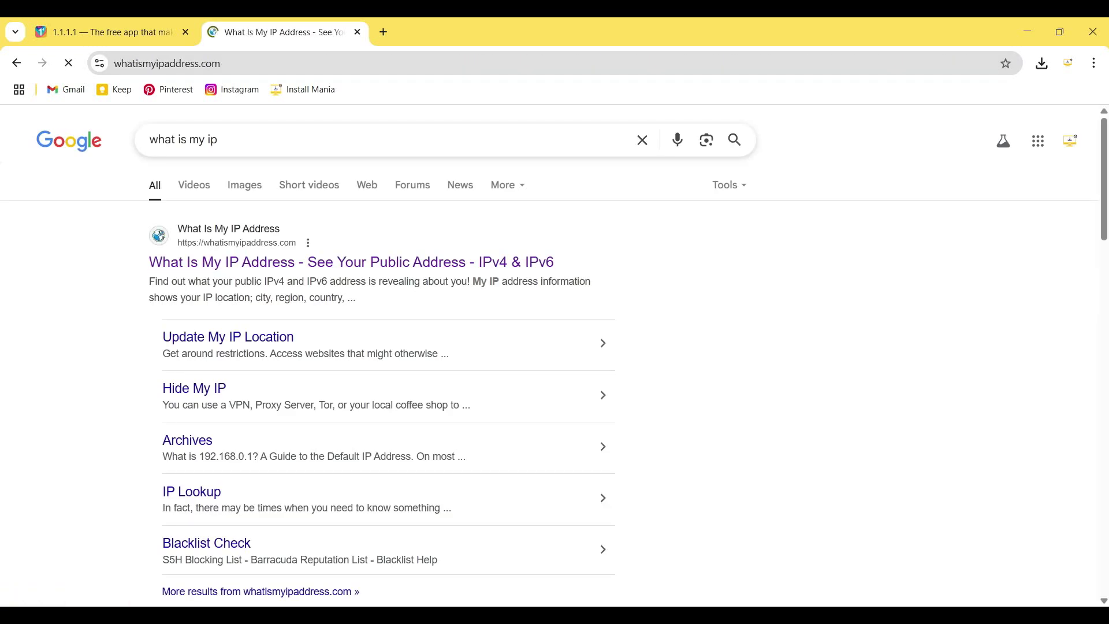
scroll(549, 404, "down", 2)
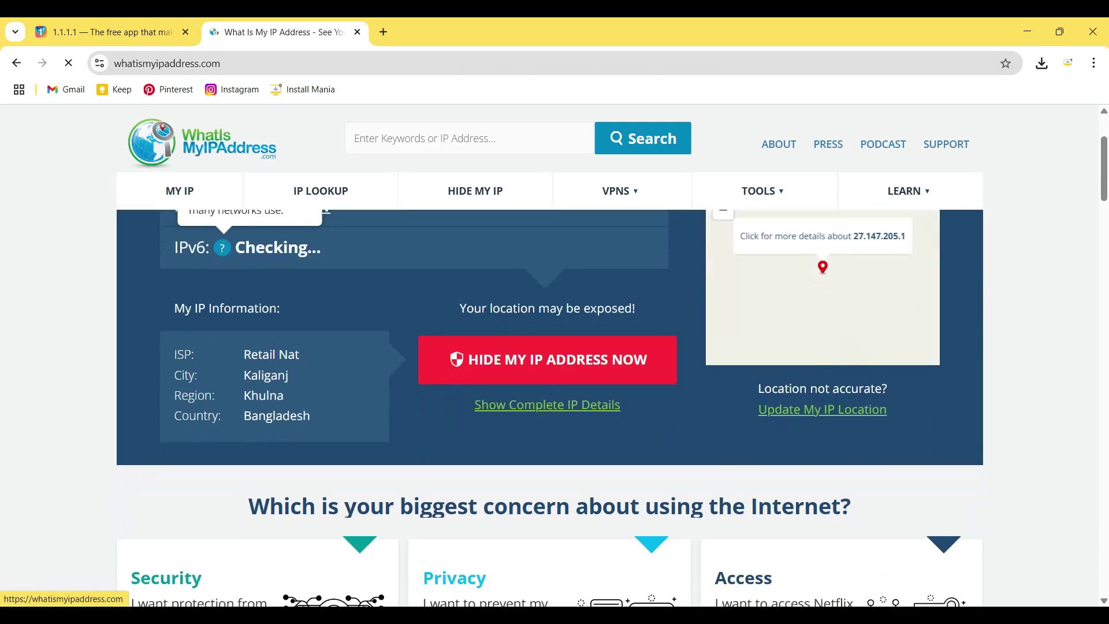
scroll(548, 404, "up", 1)
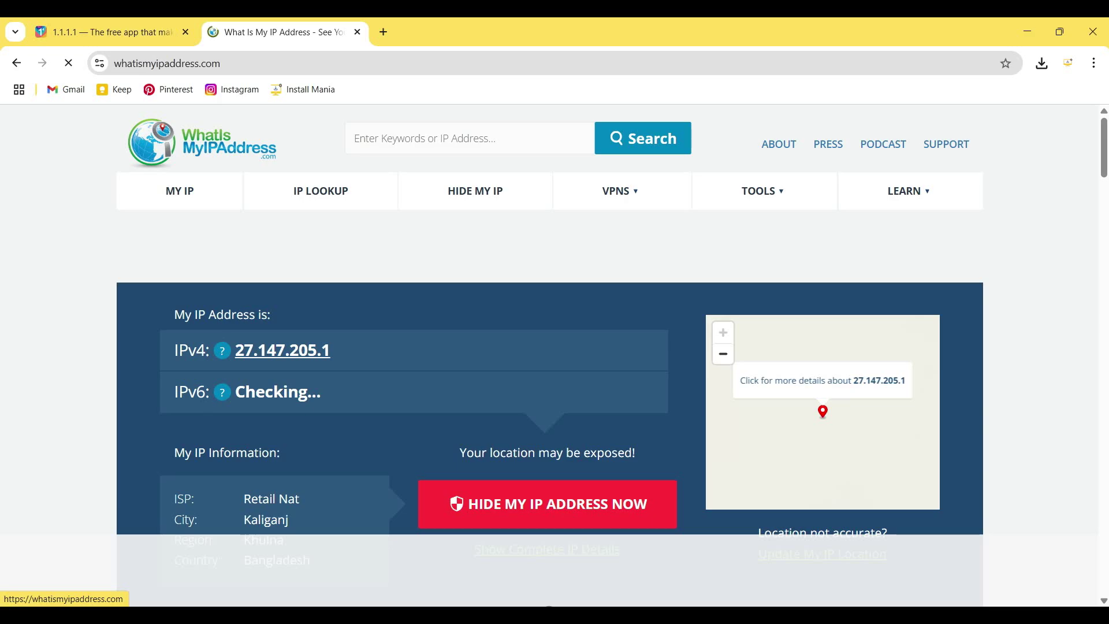
scroll(548, 404, "down", 2)
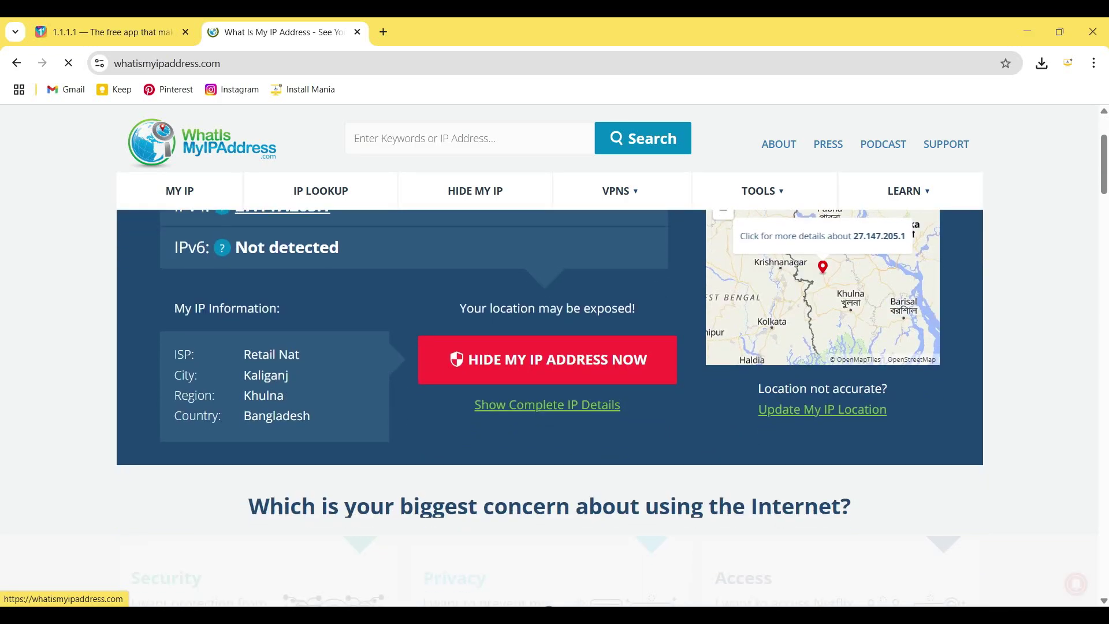
Minimize the browser, reopen Cloudflare WARP from the hidden tray icons and turn on its connection
left_click(1027, 31)
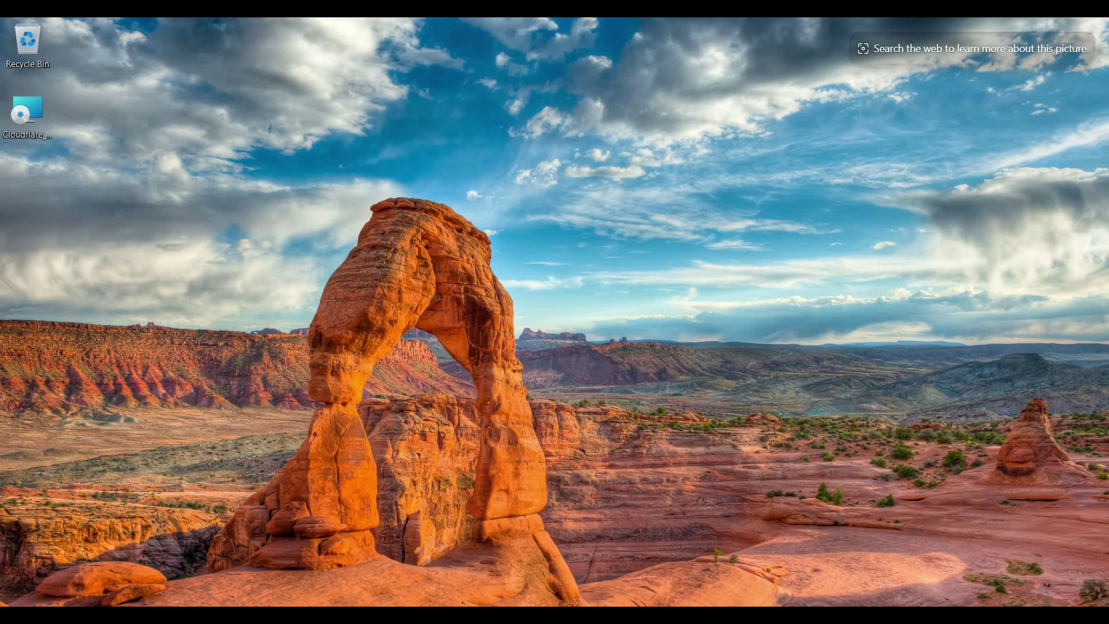
left_click(917, 614)
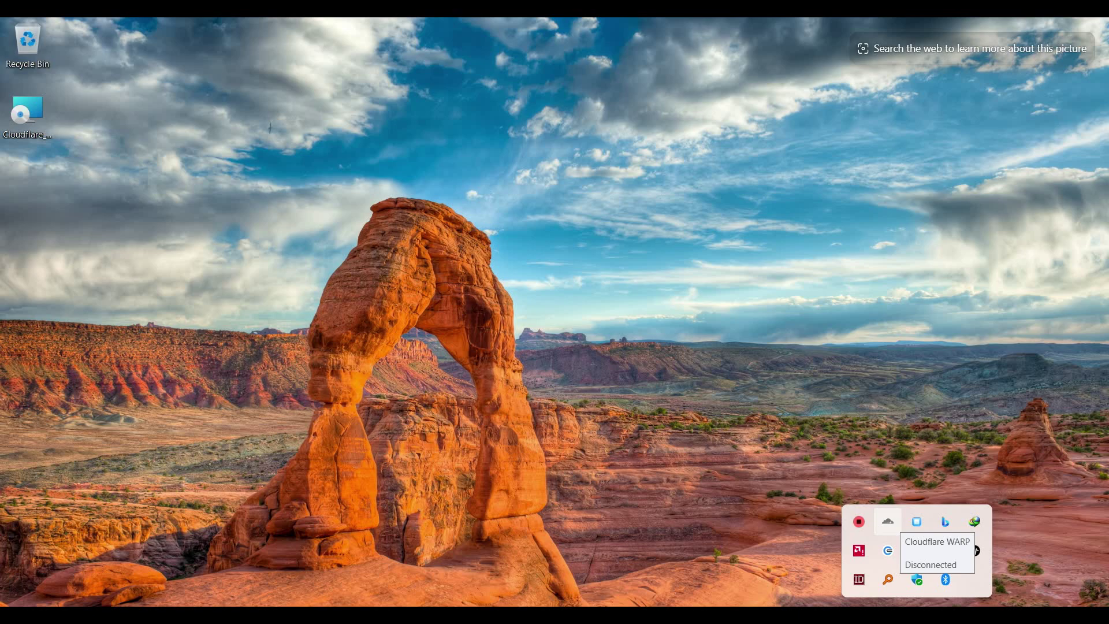
left_click(888, 521)
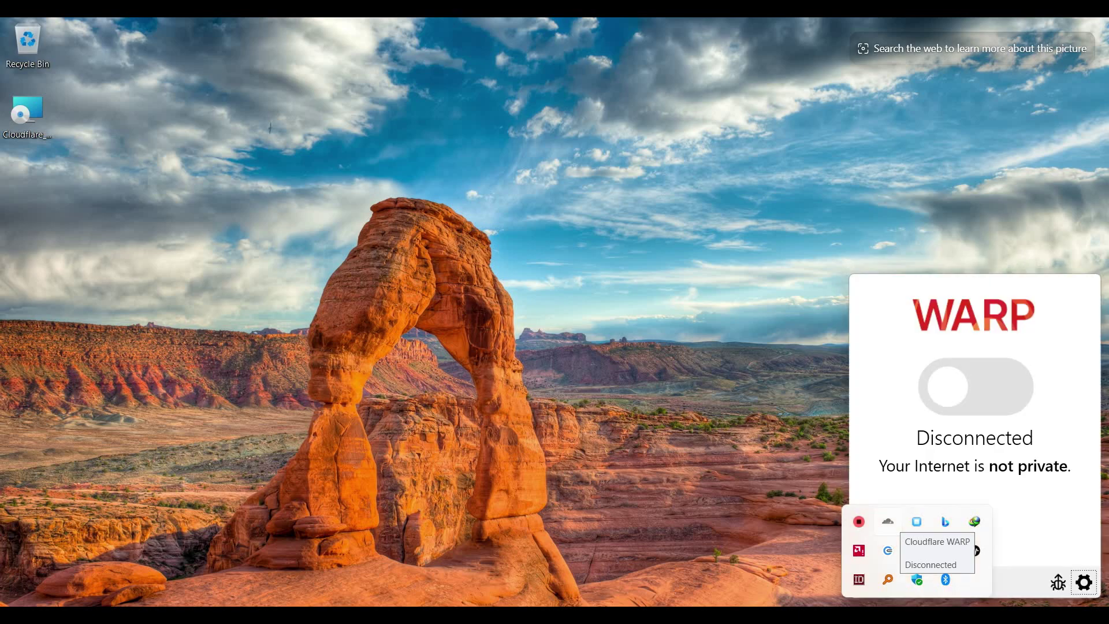
left_click(976, 387)
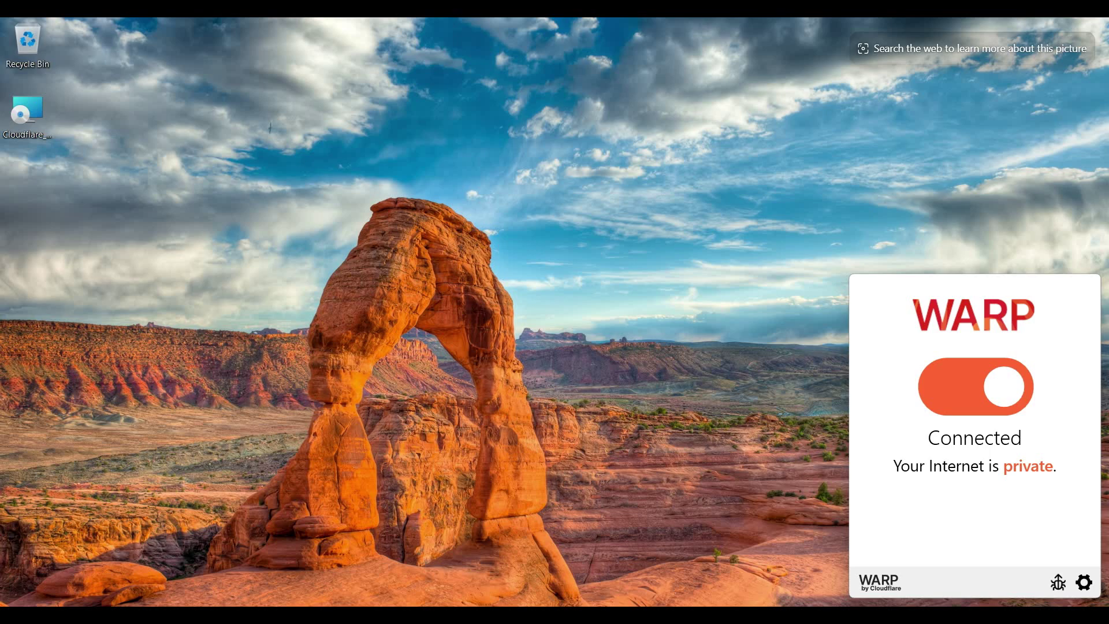
key("alt+Tab")
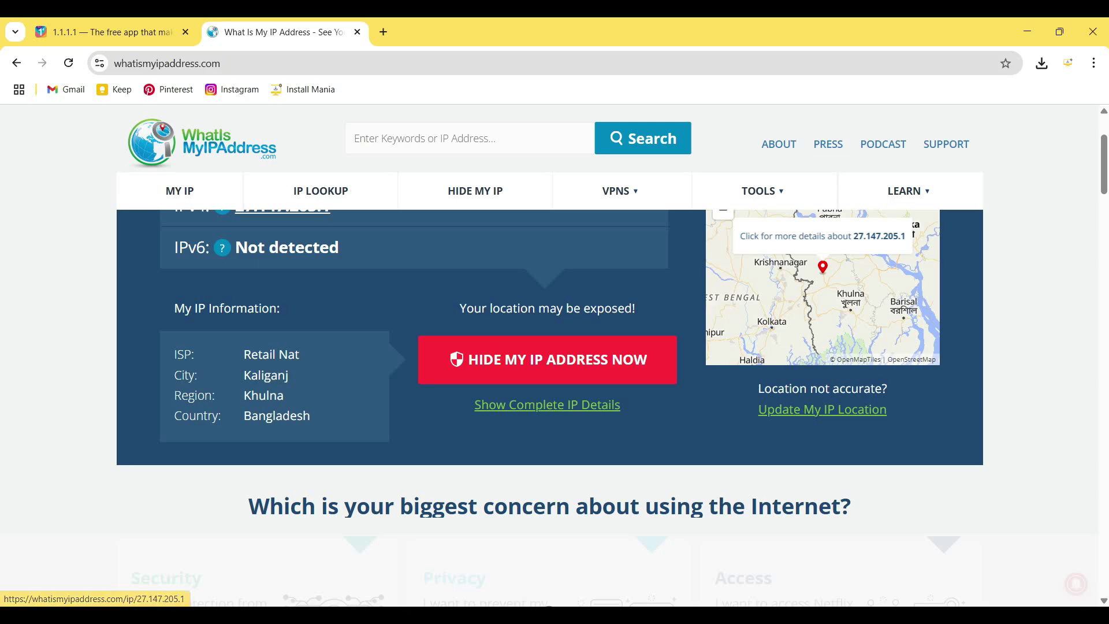
right_click(252, 63)
triple_click(222, 63)
right_click(222, 62)
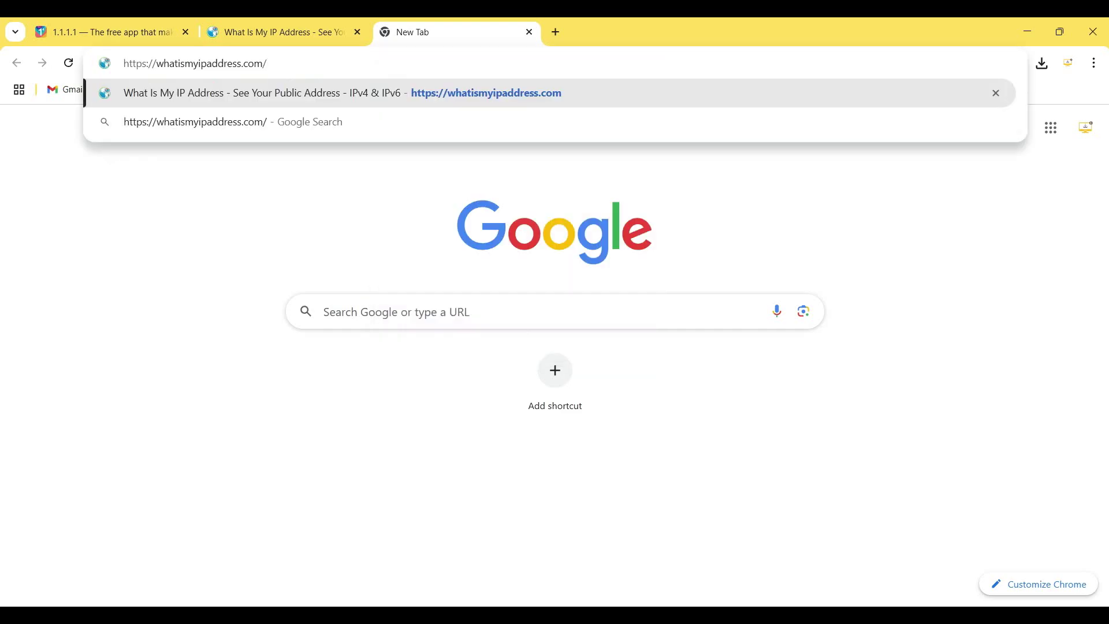
key("Return")
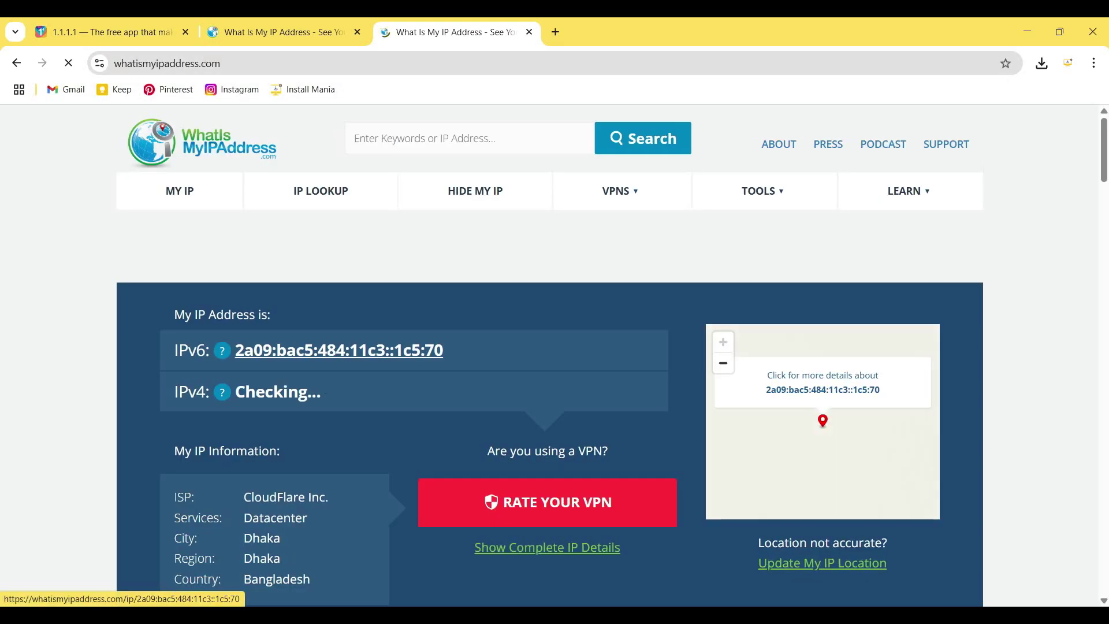
left_click_drag(443, 350, 244, 350)
scroll(549, 404, "down", 4)
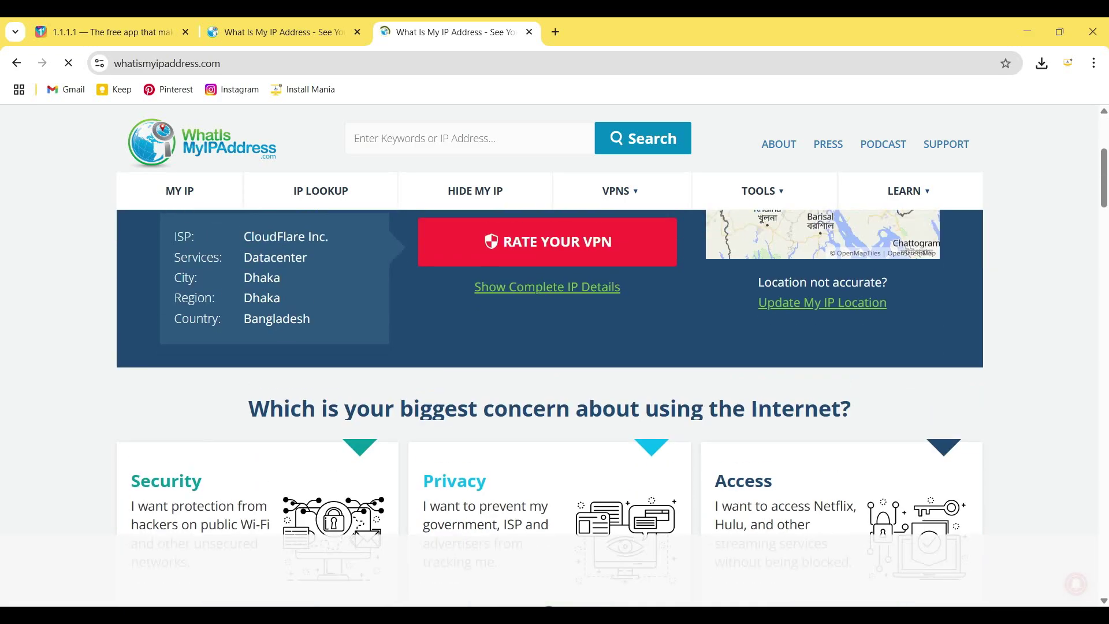
scroll(548, 404, "up", 2)
left_click_drag(175, 352, 195, 353)
triple_click(275, 353)
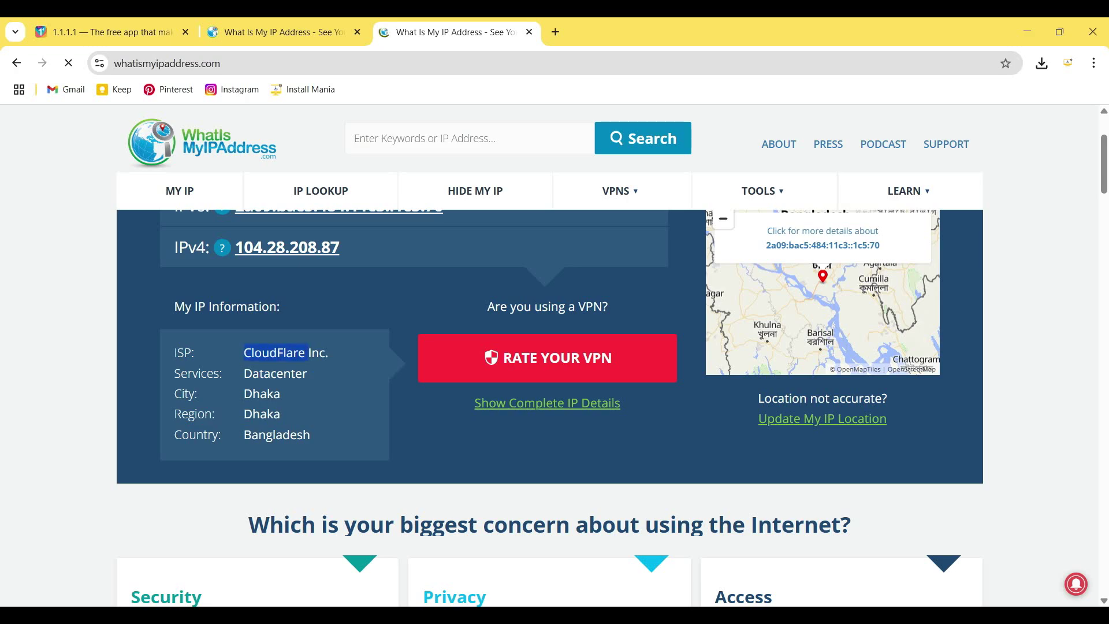
Compare the ISP on the IP page loaded before connecting WARP with the ISP on the page loaded after connecting
left_click(283, 32)
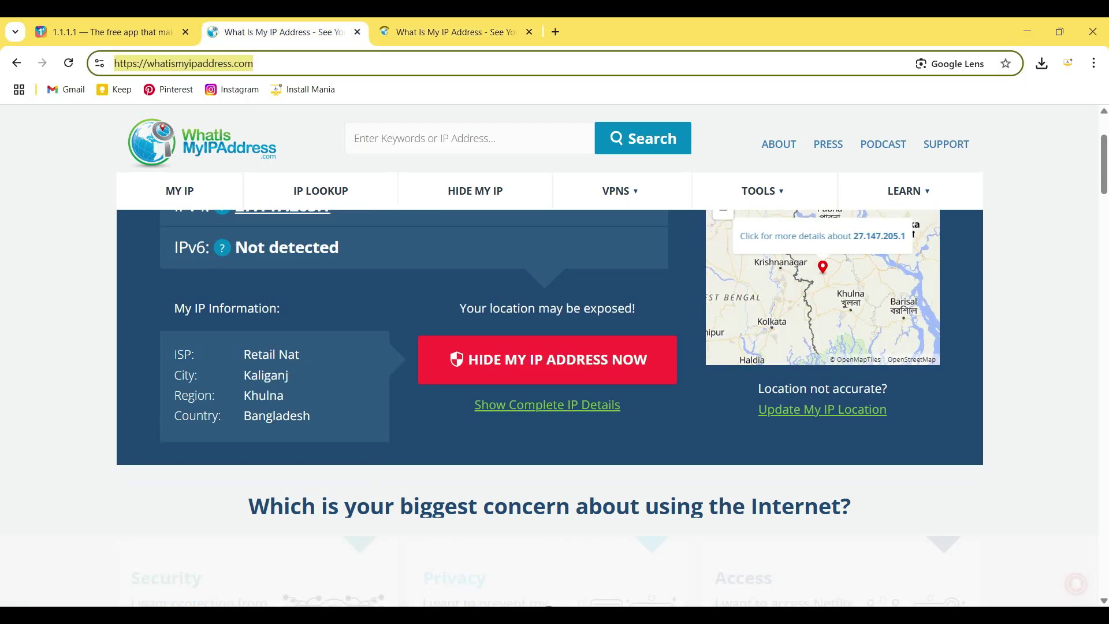
left_click_drag(241, 354, 299, 354)
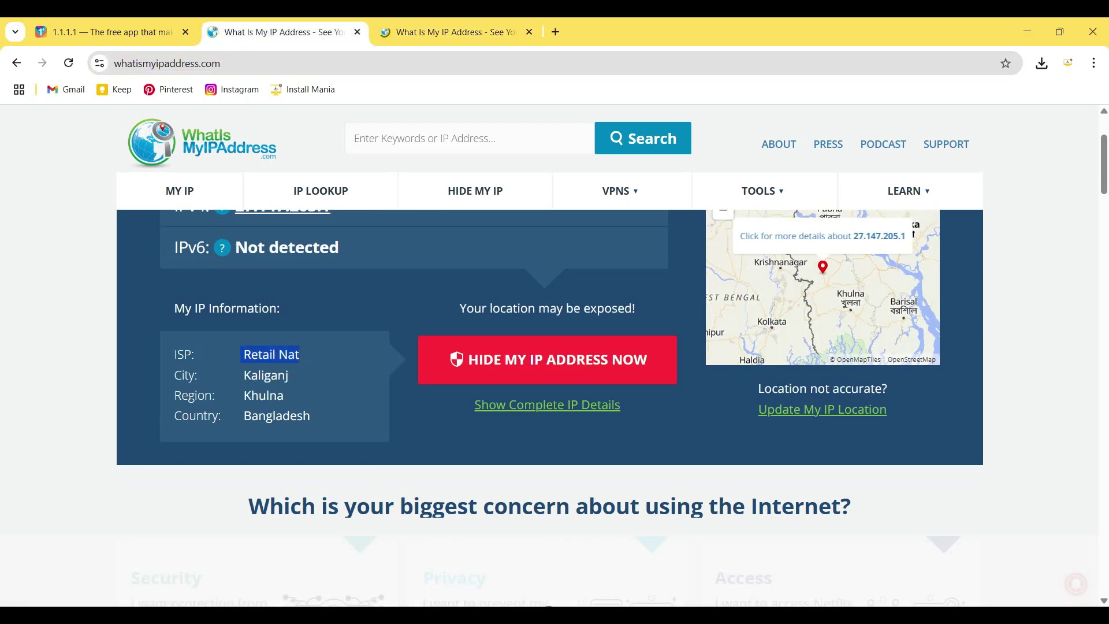
key("ctrl+Tab")
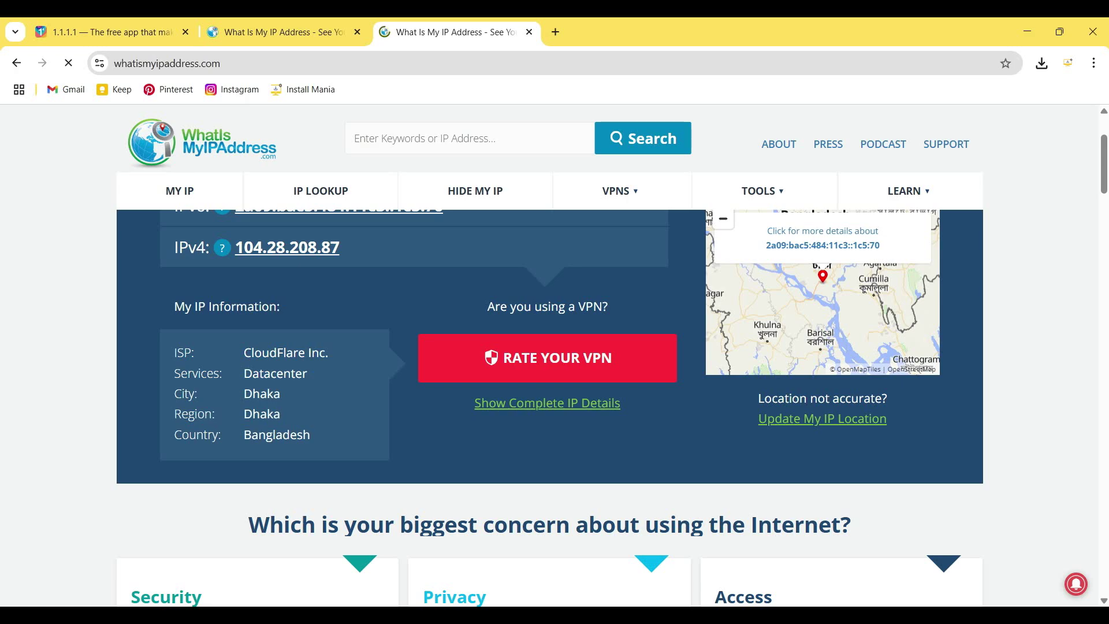
left_click_drag(173, 353, 328, 352)
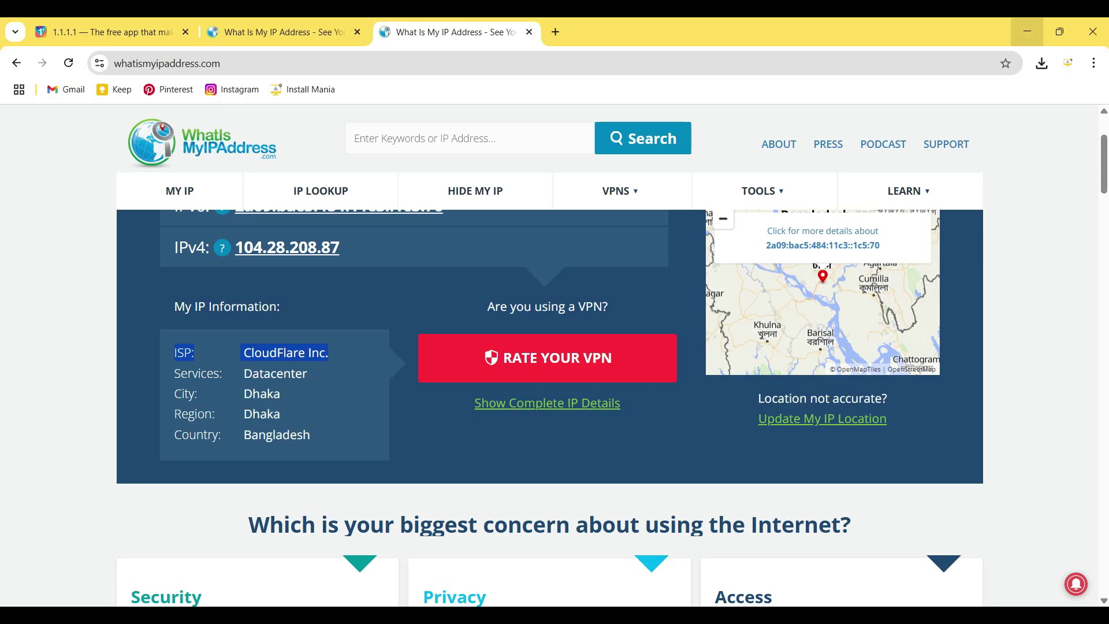
Minimize the browser and reopen Cloudflare WARP from the hidden tray icons to check its connection status
left_click(1026, 32)
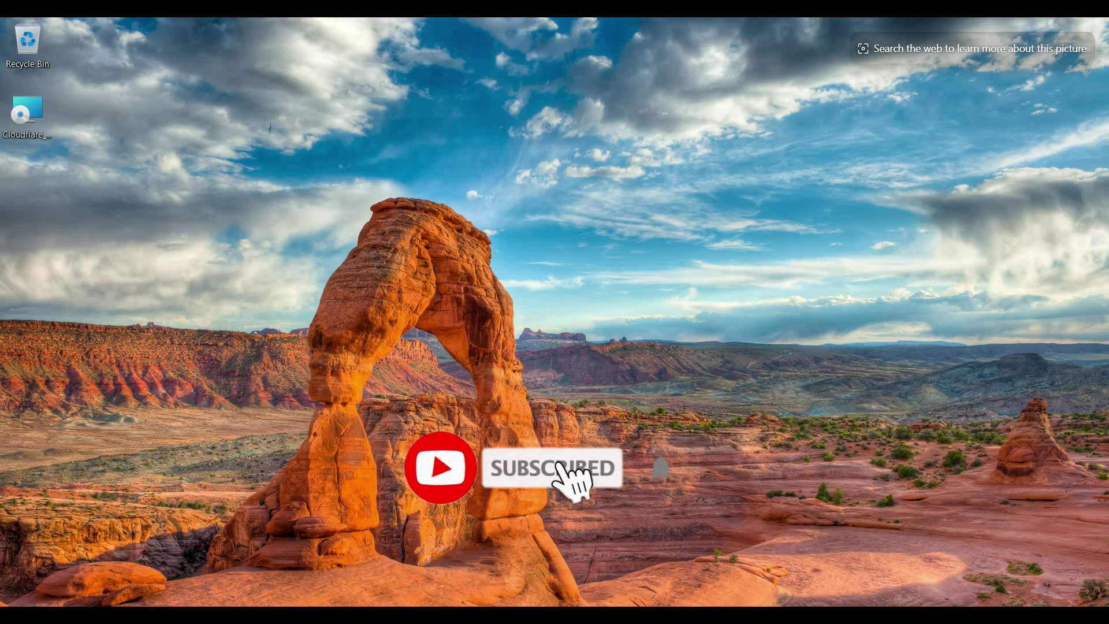
left_click(917, 618)
left_click(889, 524)
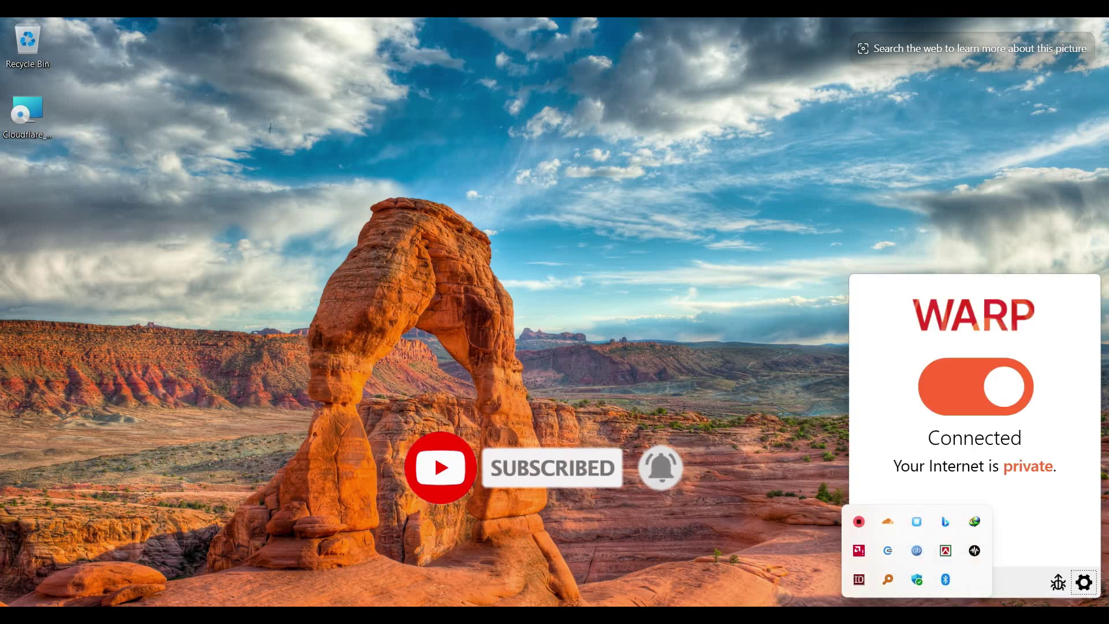